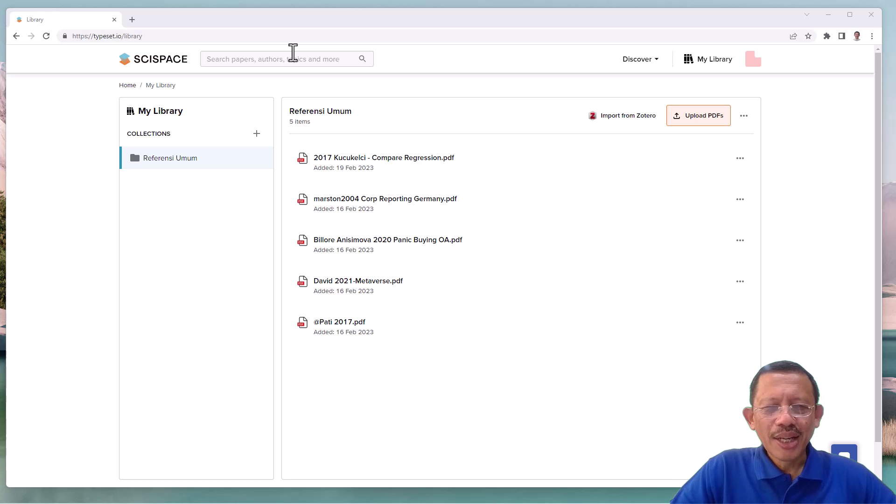
- Load the typeset.io home page in the browser
click(448, 36)
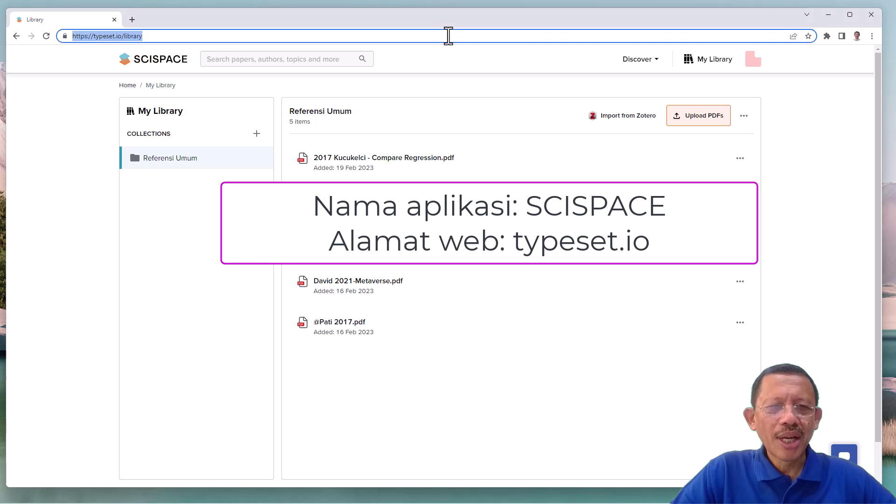
text(ty)
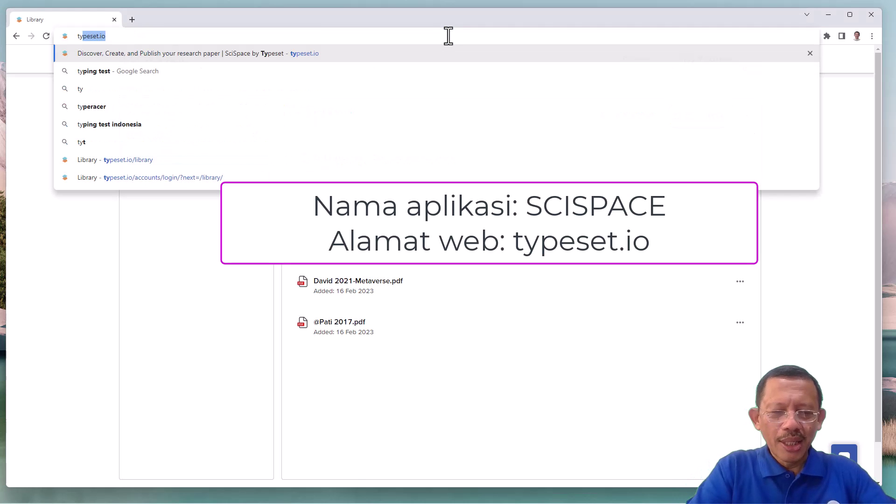
text(pes)
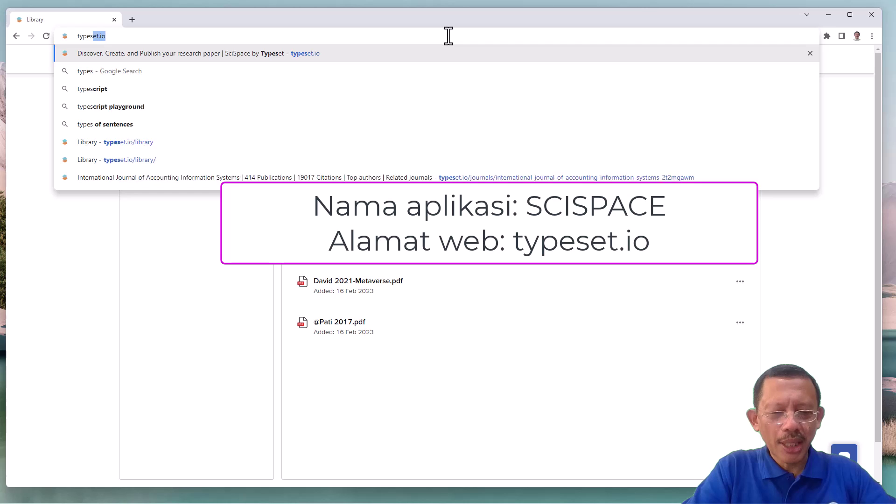
text(et.io)
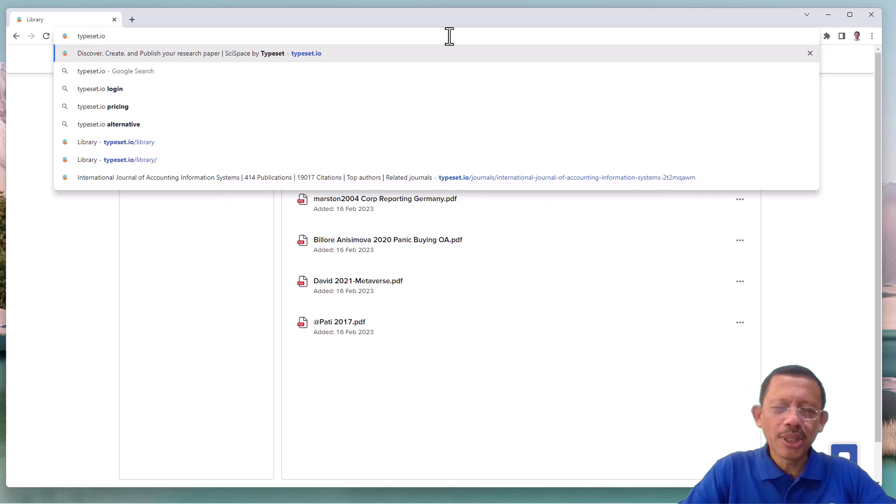
key(Return)
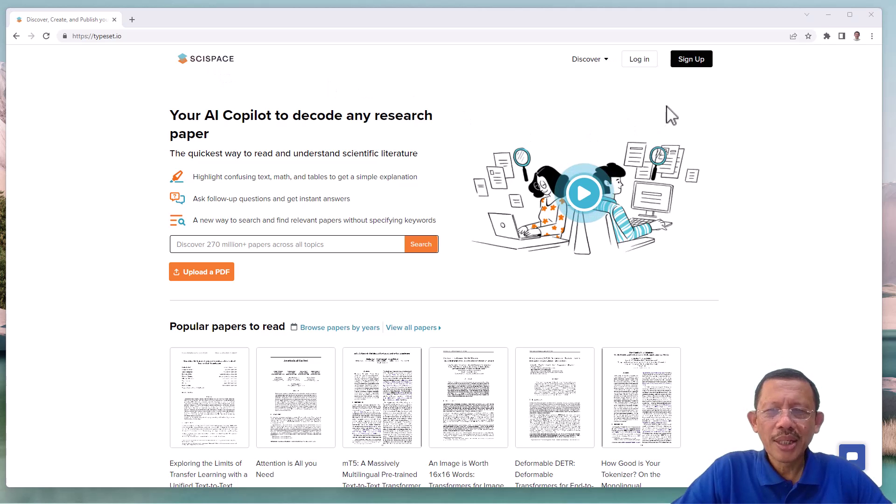
- Sign up for SciSpace by continuing with an existing Google account
click(687, 64)
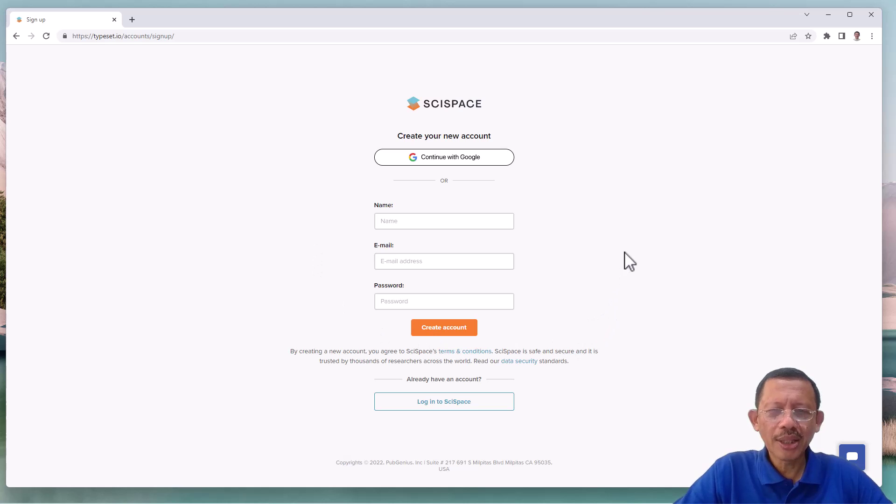
click(444, 161)
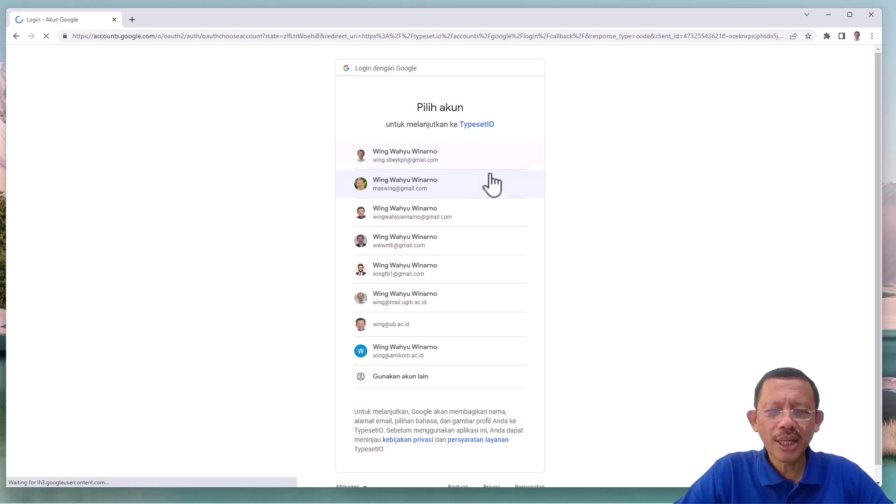
click(430, 165)
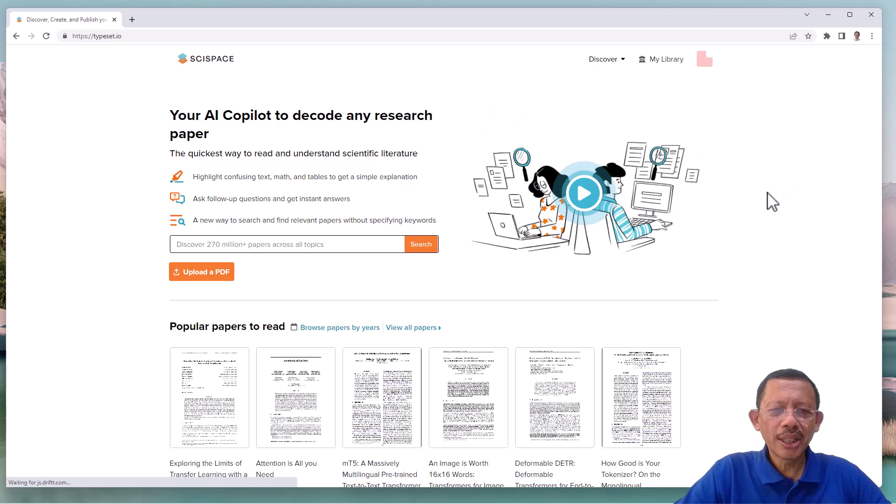
- Look through the home page's sections on conferences, topics, journals, institutions, trending questions and media coverage
scroll(763, 206, down, 3)
scroll(763, 208, down, 8)
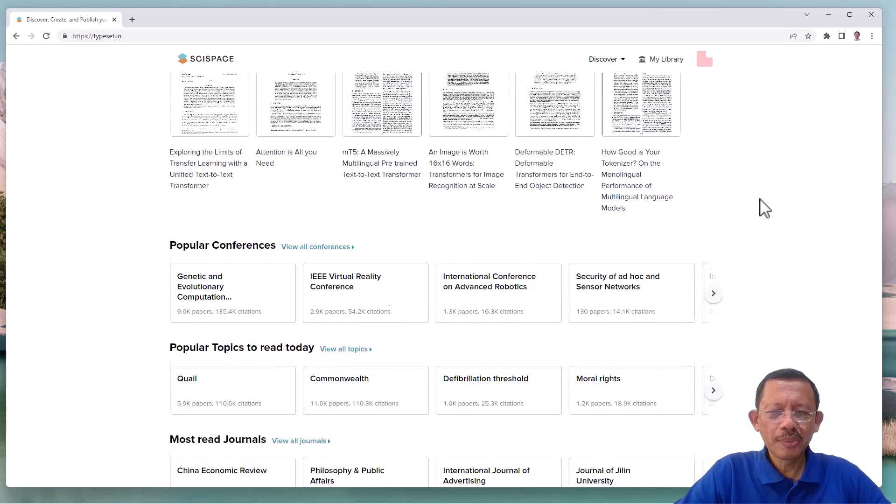
scroll(764, 208, up, 1)
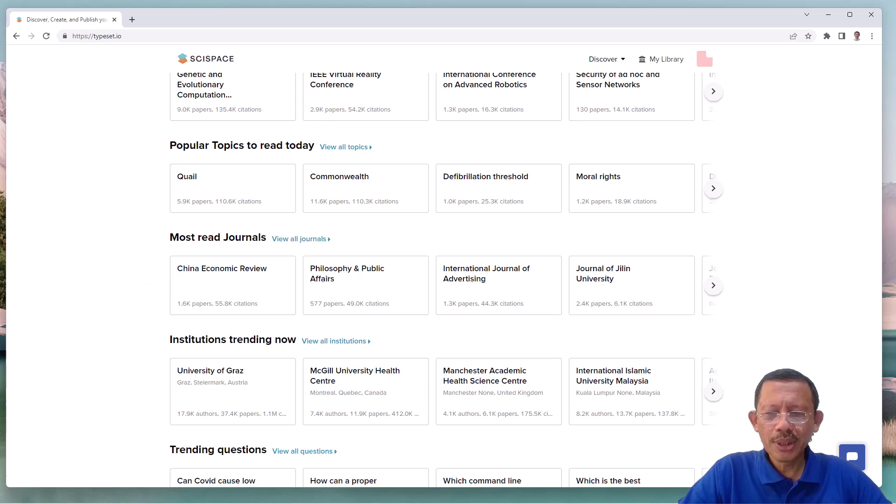
scroll(446, 280, down, 4)
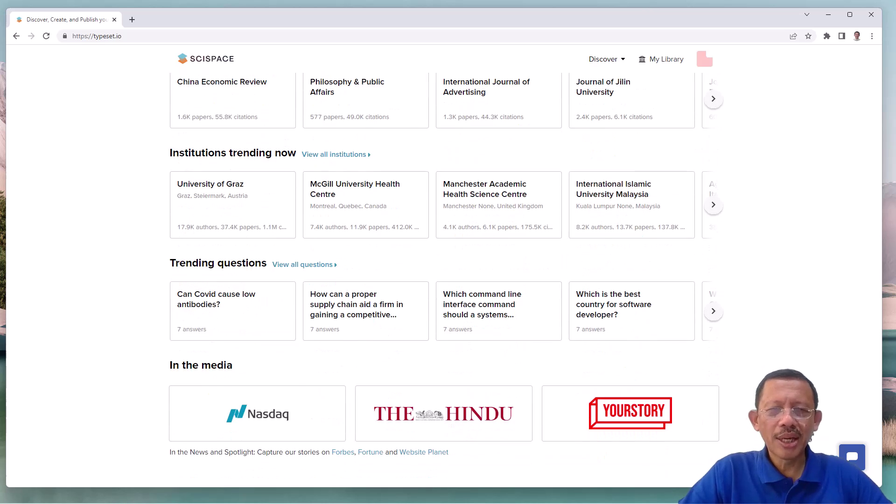
scroll(443, 261, up, 15)
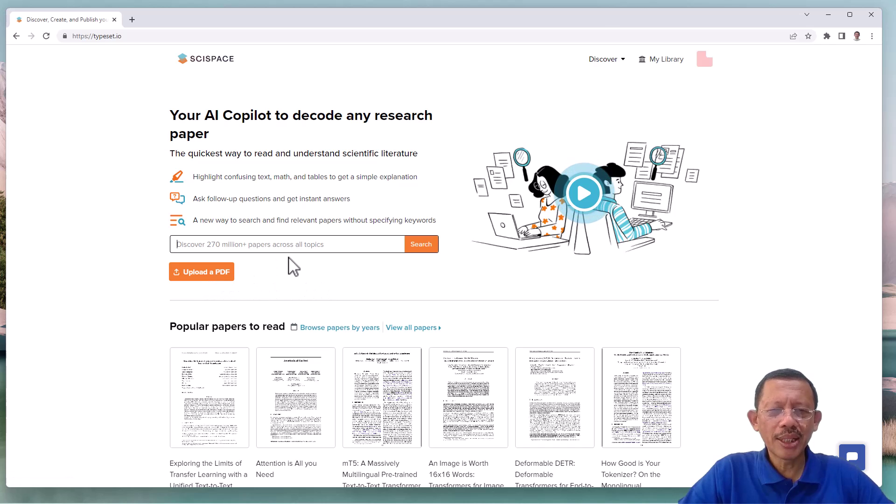
- Upload the 2022 Earnings Management PDF from the My References folder into the Referensi Umum collection
click(220, 275)
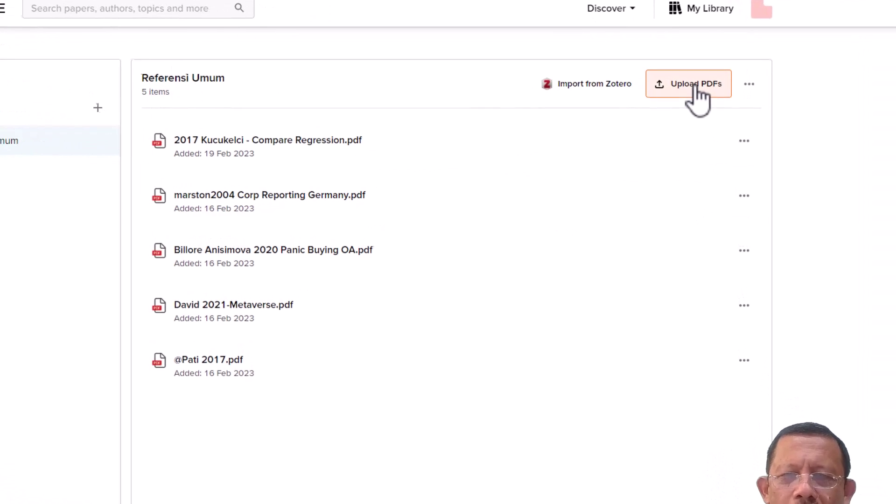
click(695, 85)
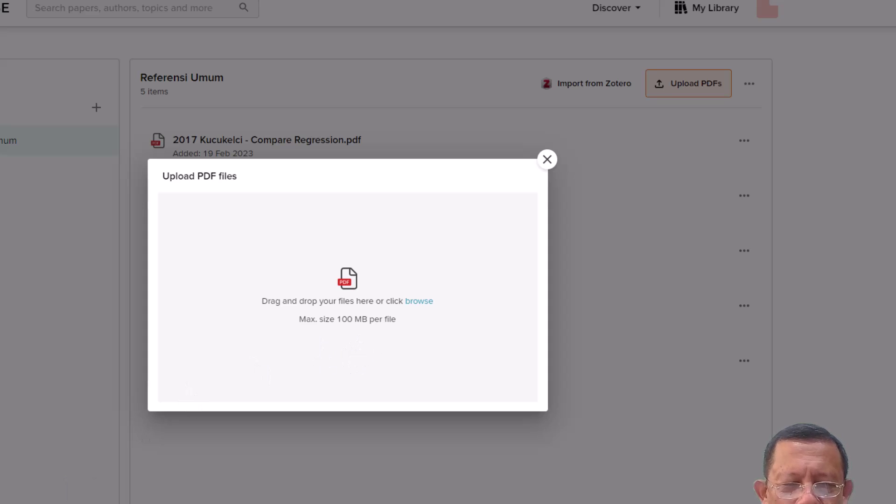
key(alt+Tab)
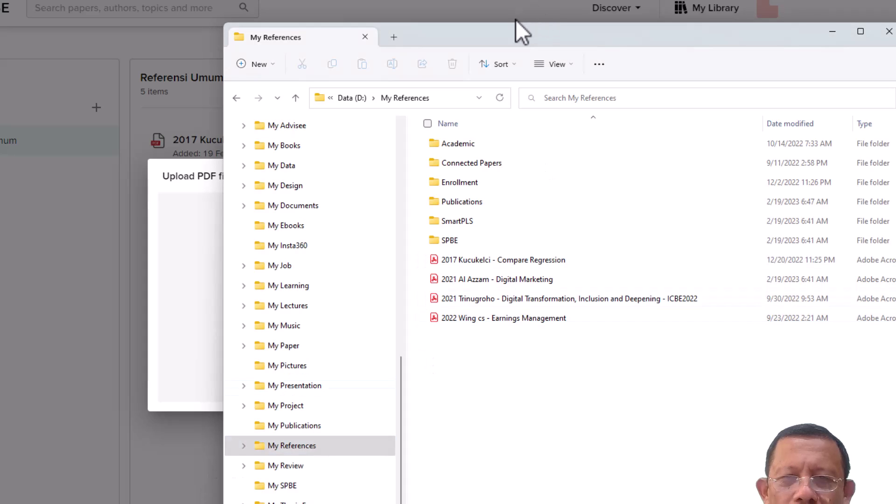
drag(507, 30, 591, 48)
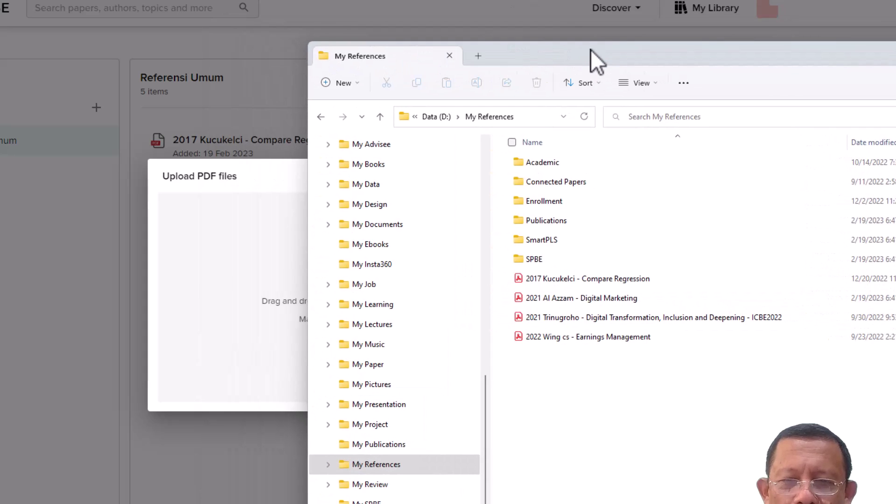
drag(589, 344, 237, 307)
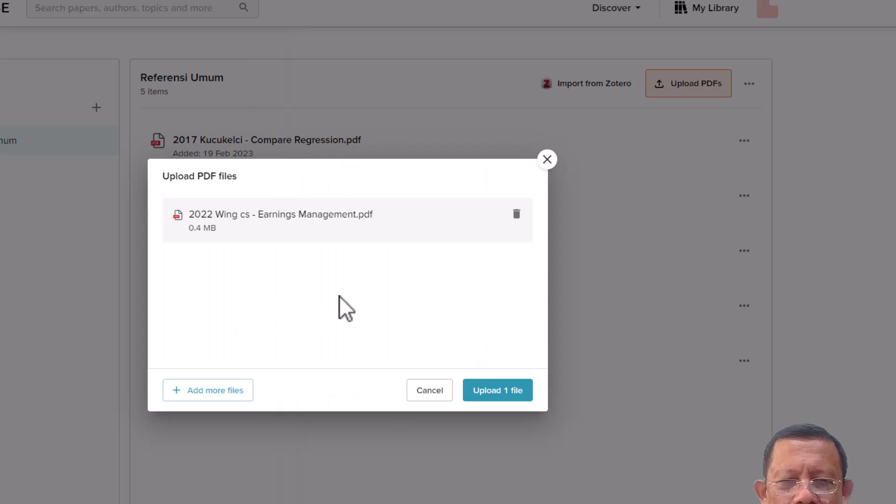
click(496, 392)
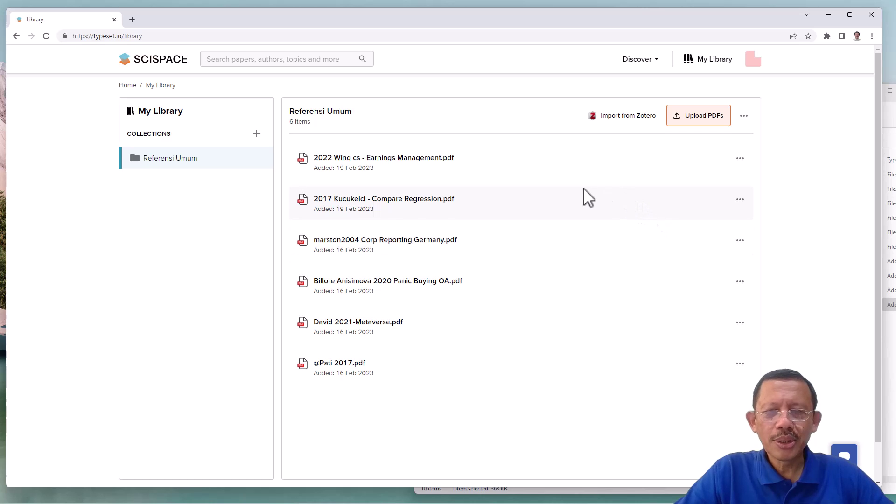
- Open the uploaded Earnings Management paper and ask Copilot the suggested question "What has this paper contributed?"
click(431, 166)
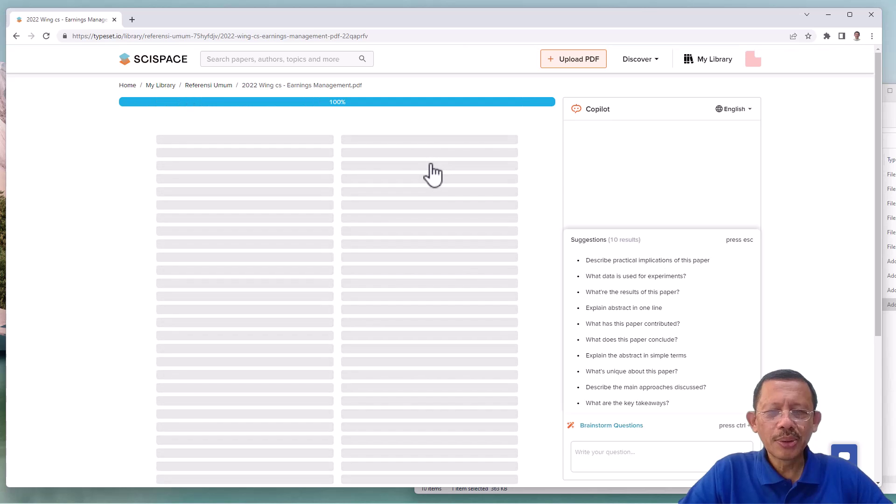
scroll(431, 233, down, 2)
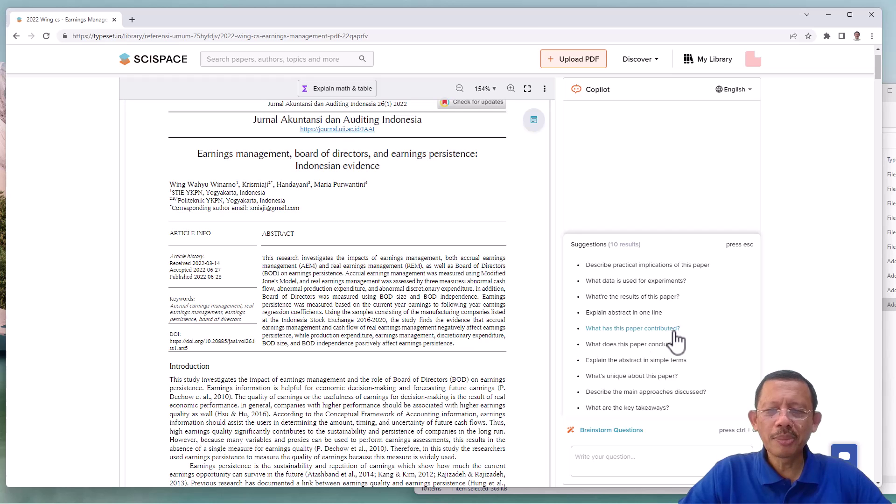
click(635, 460)
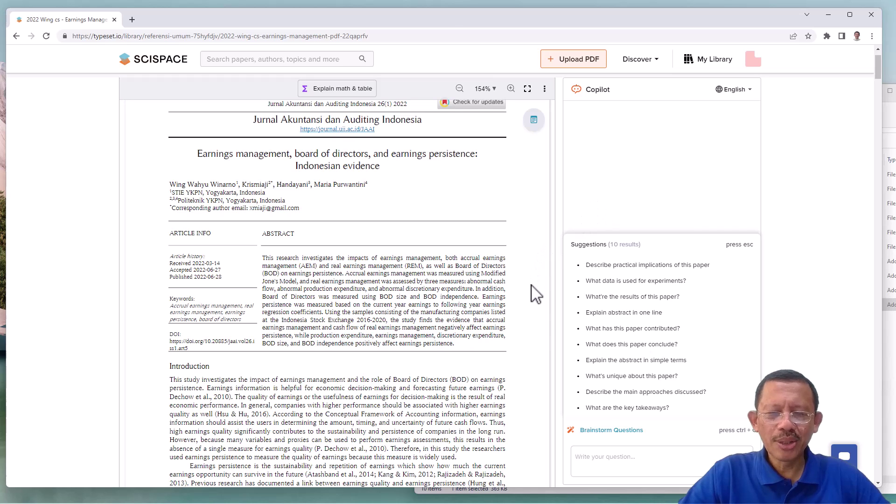
click(626, 329)
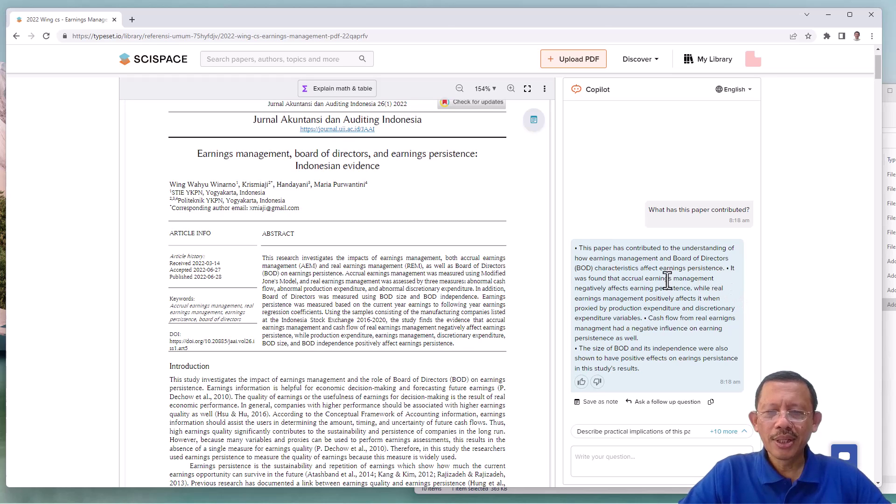
- Skim the paper's opening pages and ask Copilot the suggested question "What're the results of this paper?"
scroll(509, 270, down, 1)
scroll(511, 269, down, 8)
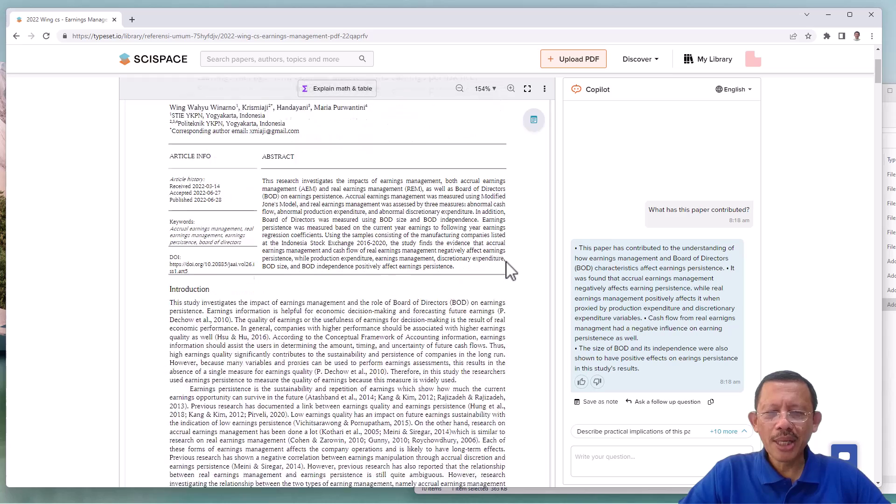
scroll(511, 270, down, 3)
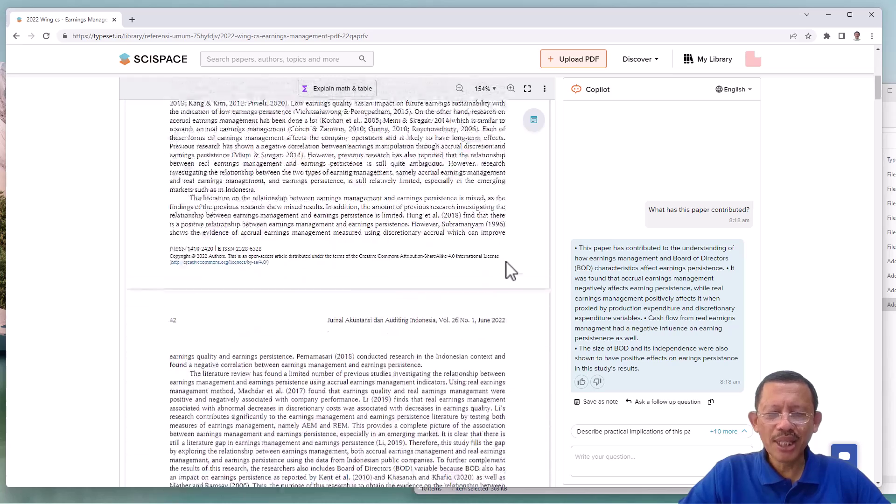
scroll(511, 270, down, 1)
scroll(511, 269, up, 5)
scroll(511, 269, up, 8)
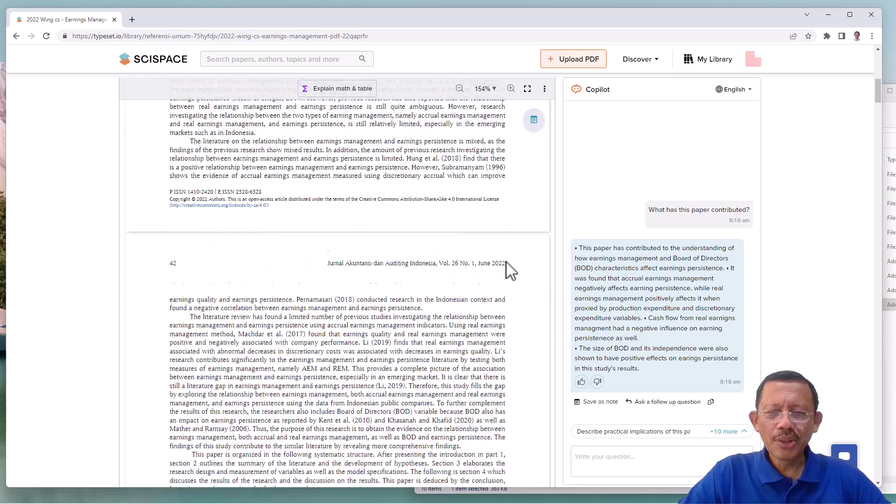
click(739, 426)
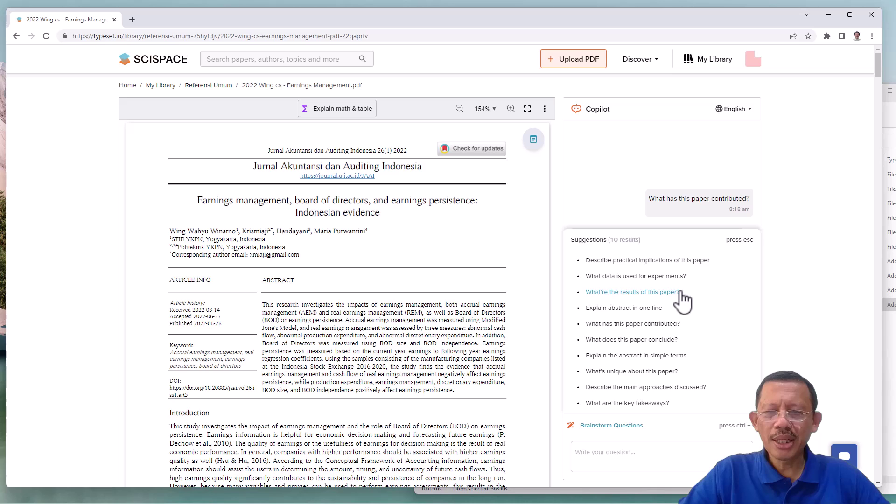
click(679, 293)
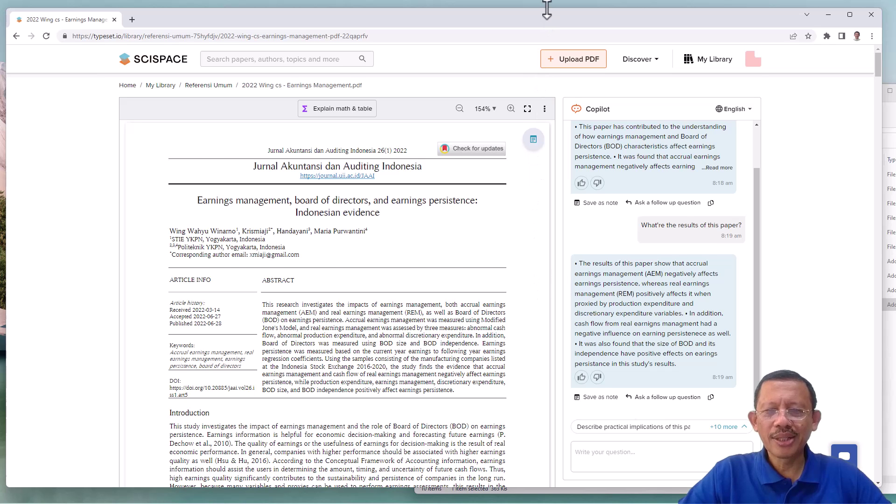
- Examine the paper's conclusion, discussion and results table against Copilot's answer about the results, ending back at the title page
scroll(538, 347, down, 20)
scroll(537, 355, up, 12)
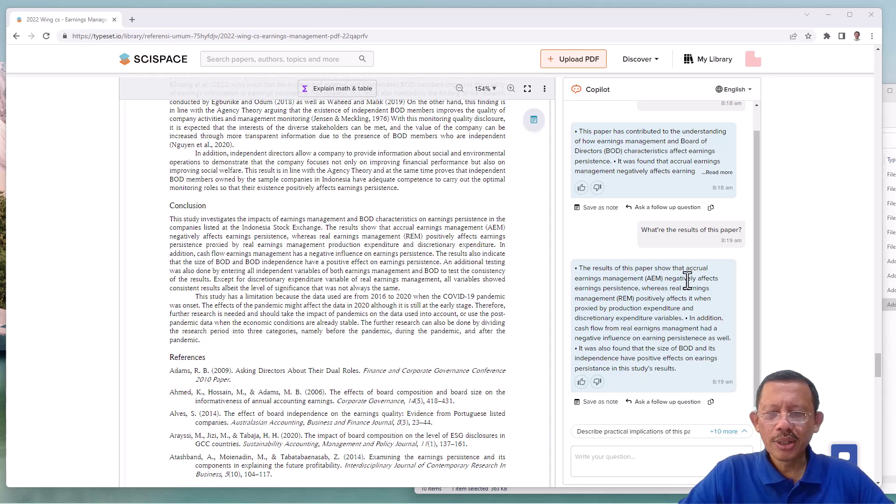
scroll(654, 284, up, 1)
scroll(532, 280, up, 1)
scroll(532, 280, up, 10)
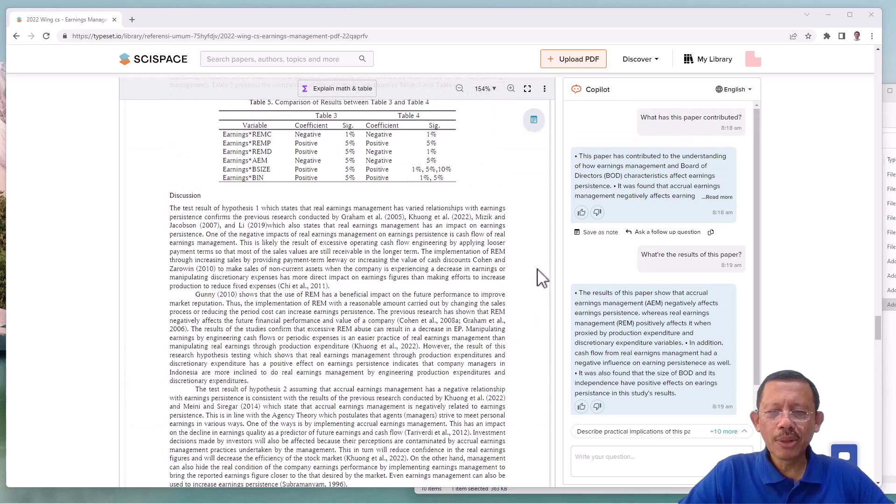
scroll(532, 270, up, 8)
drag(880, 322, 881, 68)
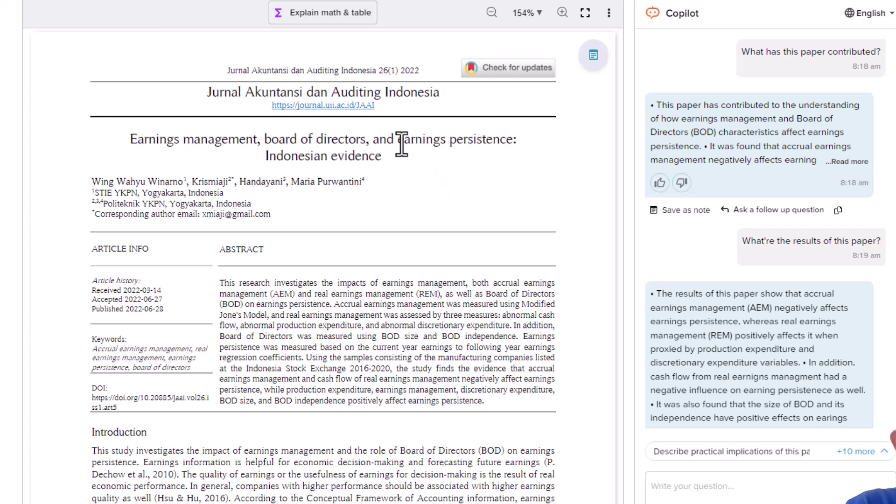
- Have Copilot explain the terms "earnings persistence" and "Earnings management" from the paper's title
drag(402, 145, 513, 142)
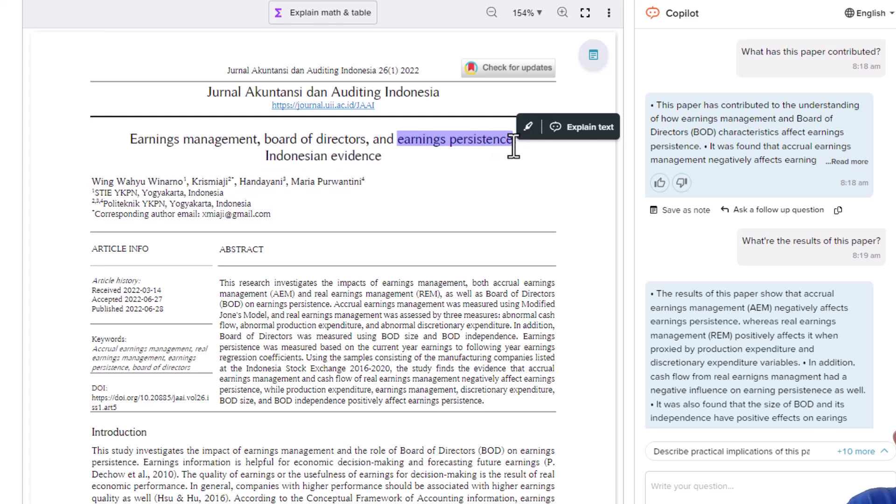
click(589, 134)
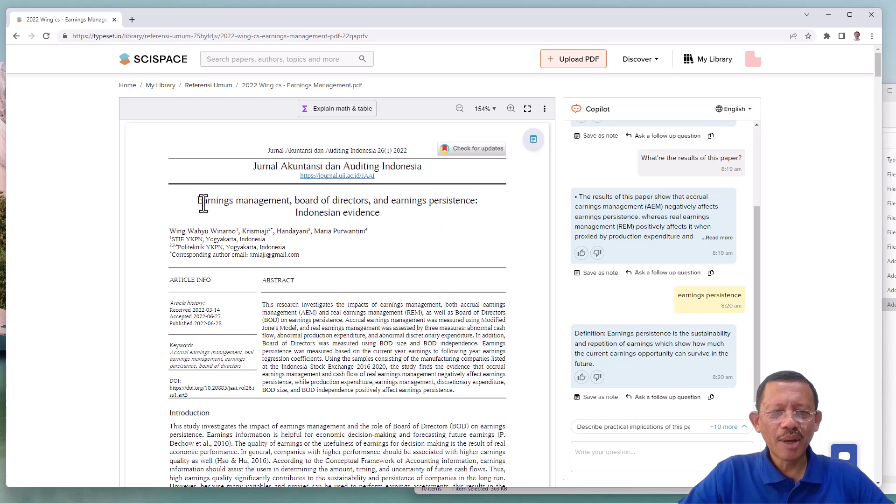
drag(201, 202, 292, 205)
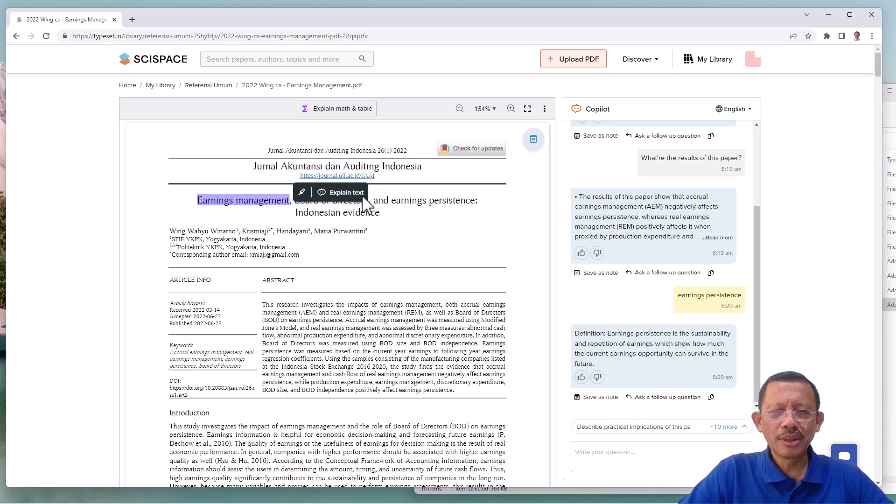
click(348, 193)
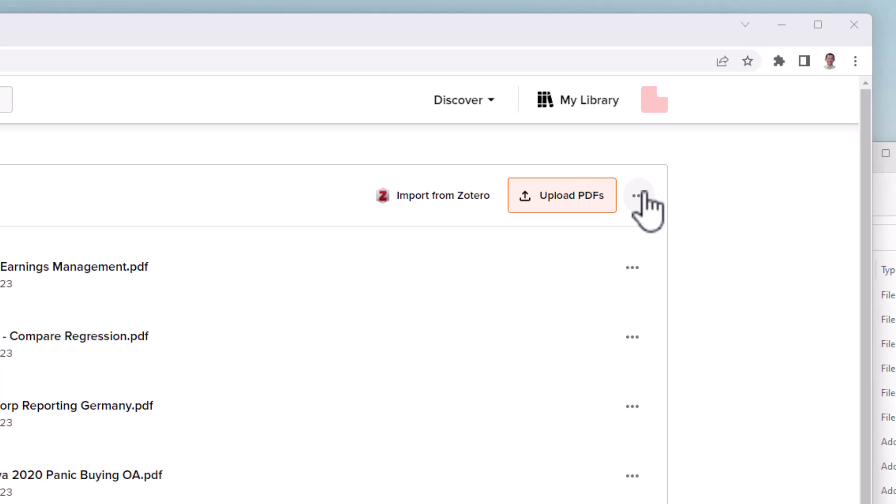
- Rename the "Referensi Umum" collection to "Kinerja Perusahaan" and save it
click(640, 195)
click(676, 233)
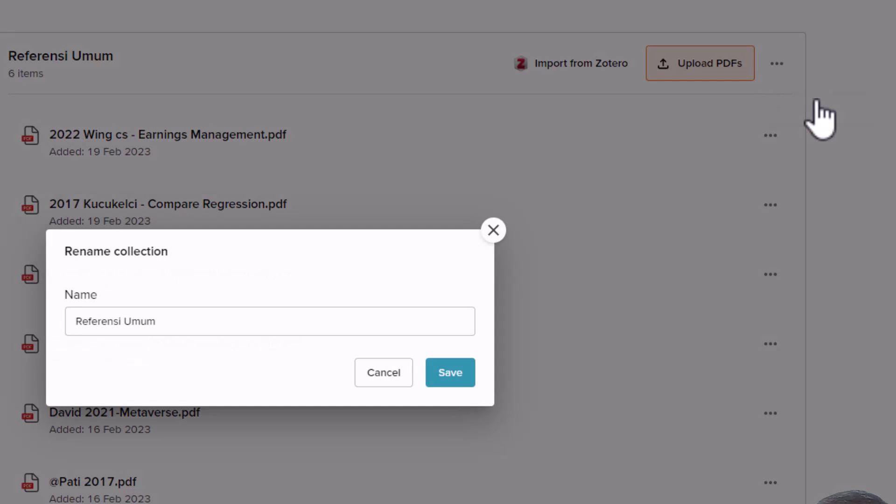
drag(180, 324, 64, 323)
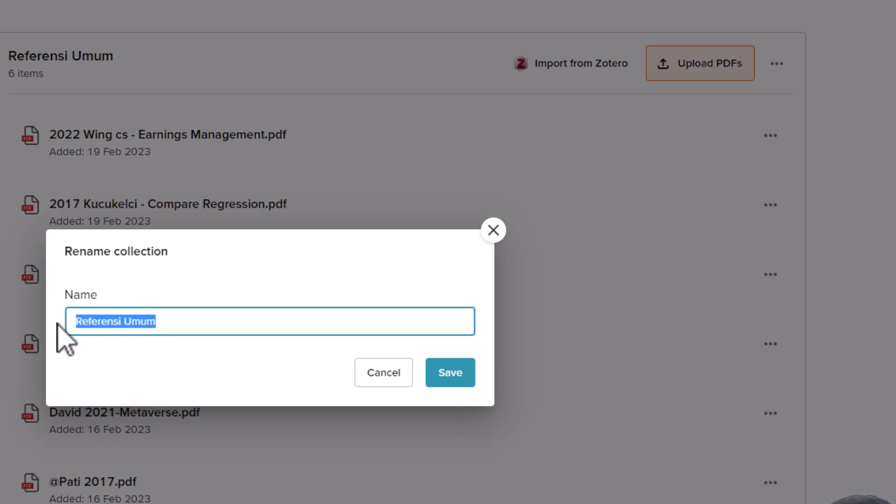
text(Kinerj)
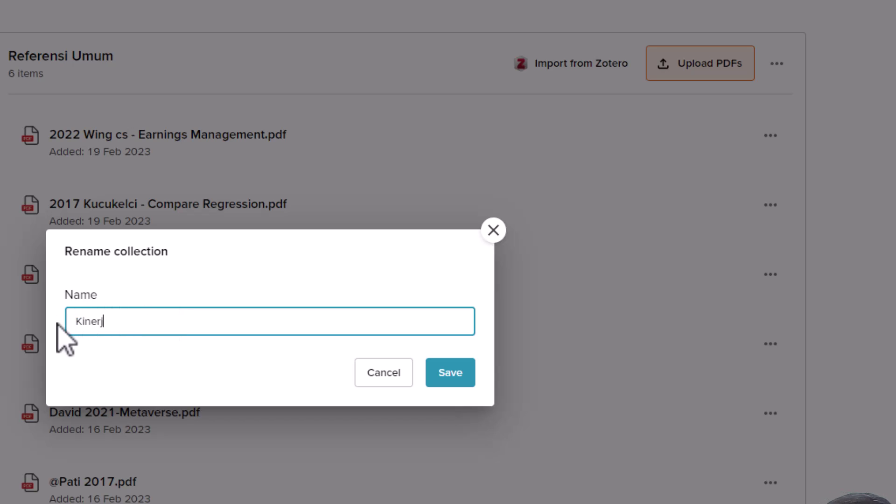
text(a Perusahaan)
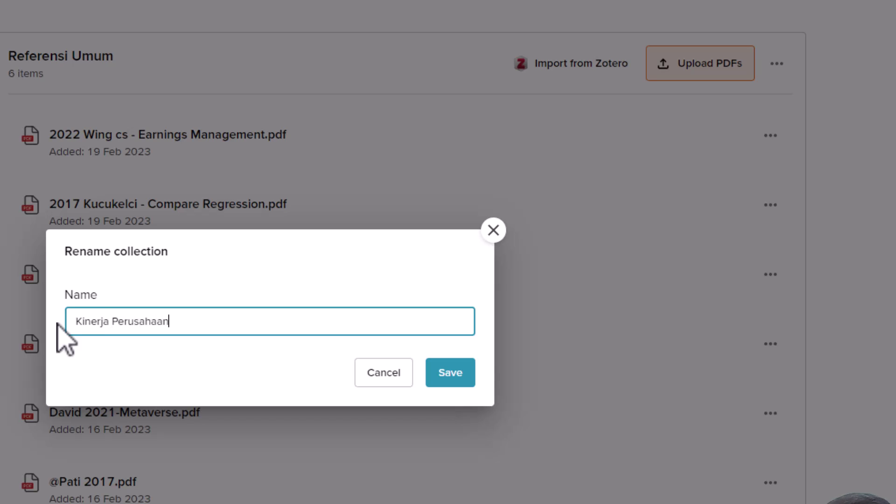
click(449, 373)
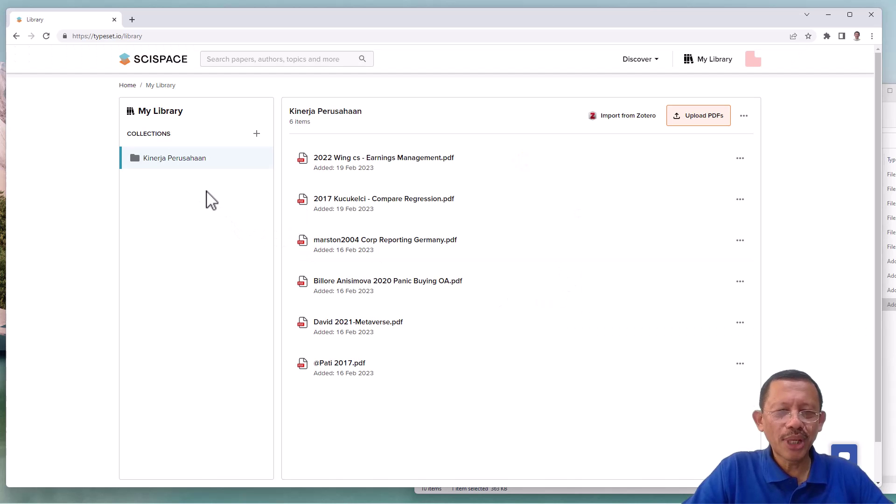
- Create a new library collection named "Digital Marketing"
click(257, 134)
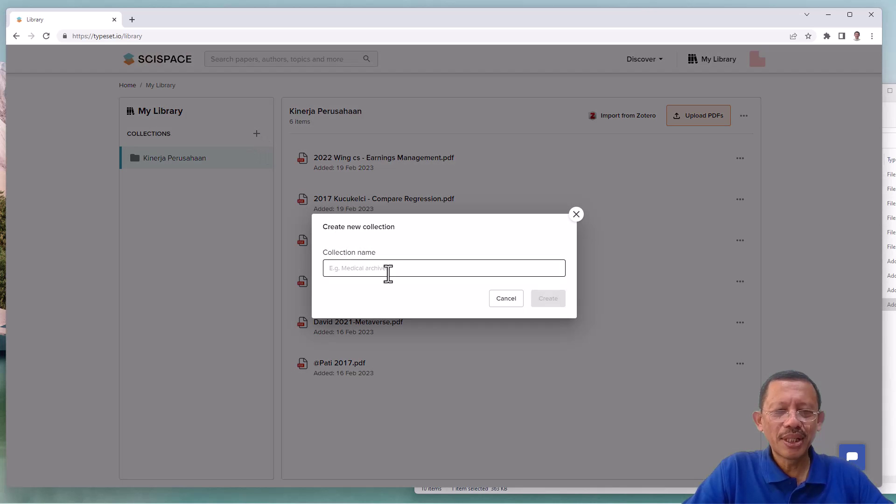
text(Digital Marketing)
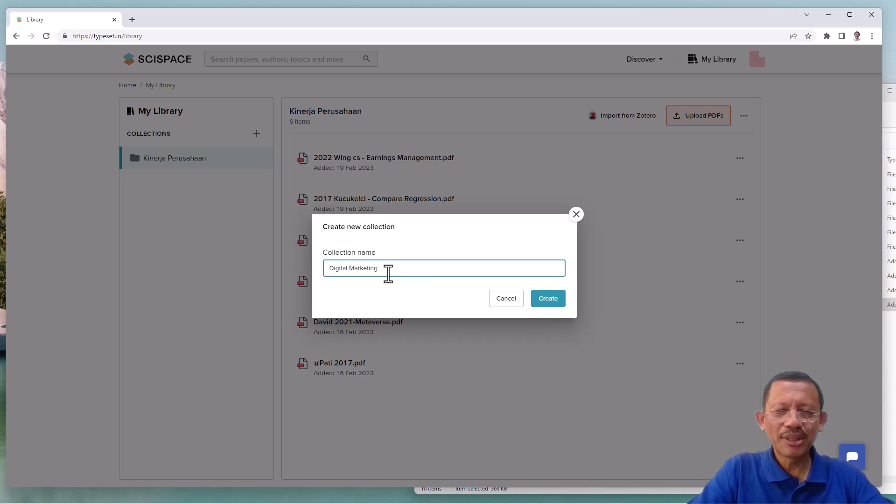
click(542, 299)
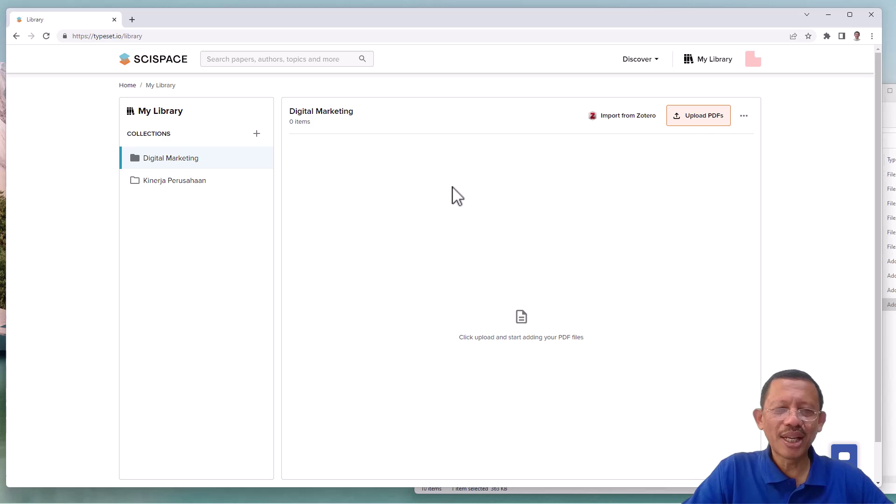
- Browse SciSpace's Discover directories, viewing the authors list and the journals list
click(657, 59)
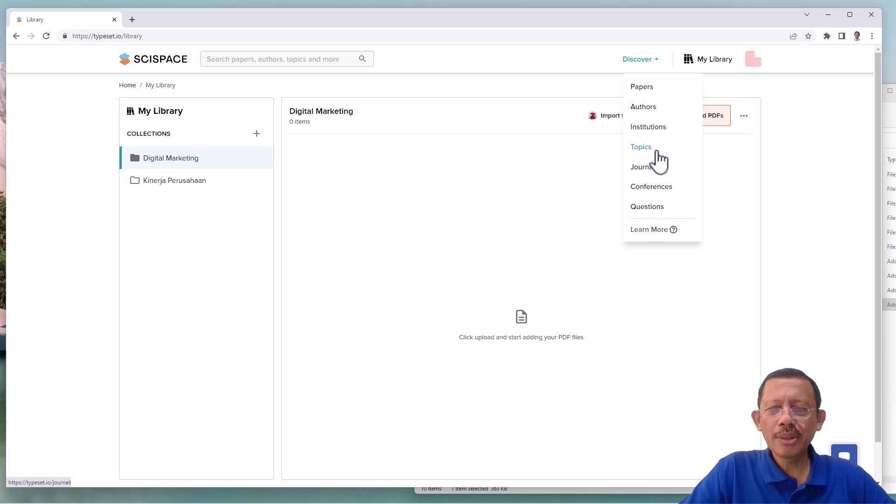
click(646, 110)
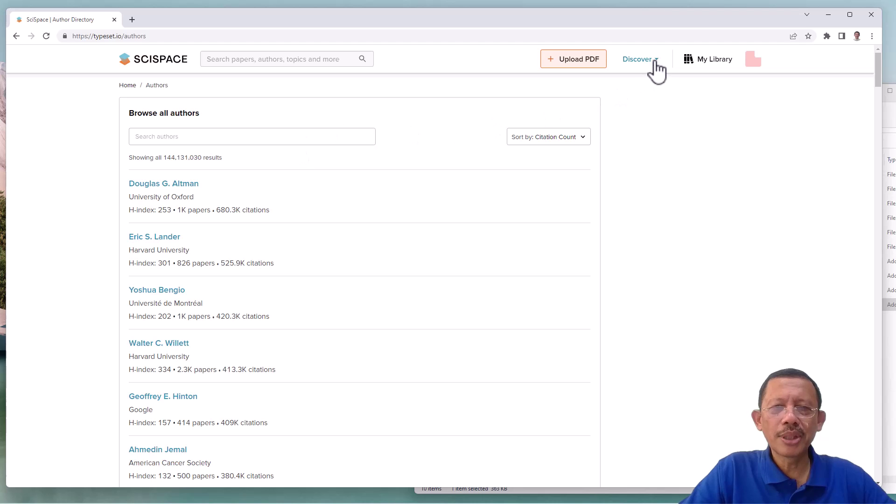
click(645, 169)
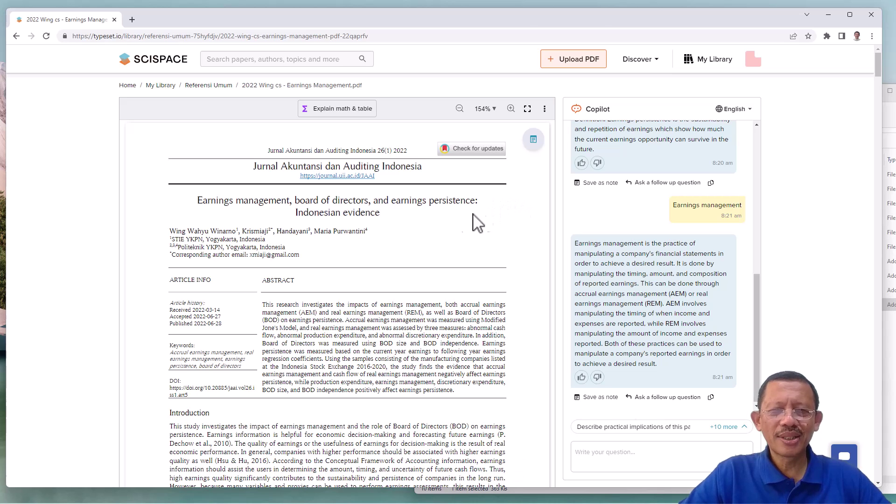
- View the Earnings Management paper with Copilot in full screen and return to the normal view
scroll(448, 271, down, 3)
scroll(424, 264, up, 3)
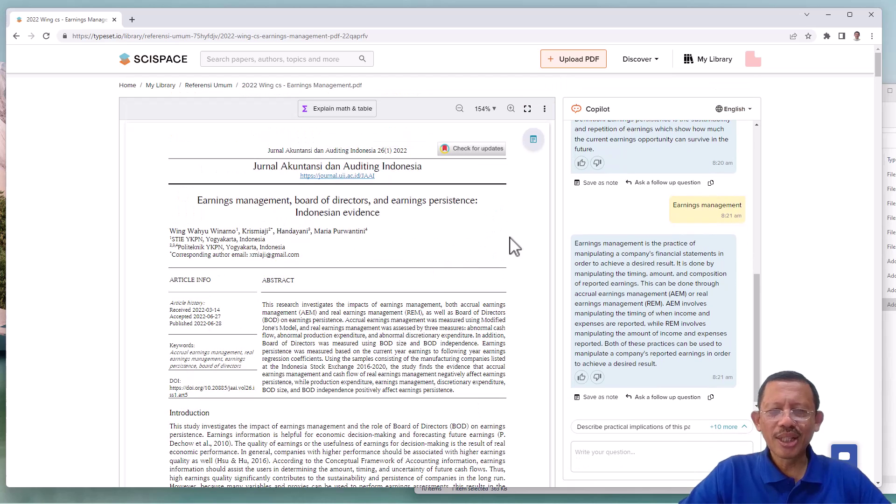
click(527, 108)
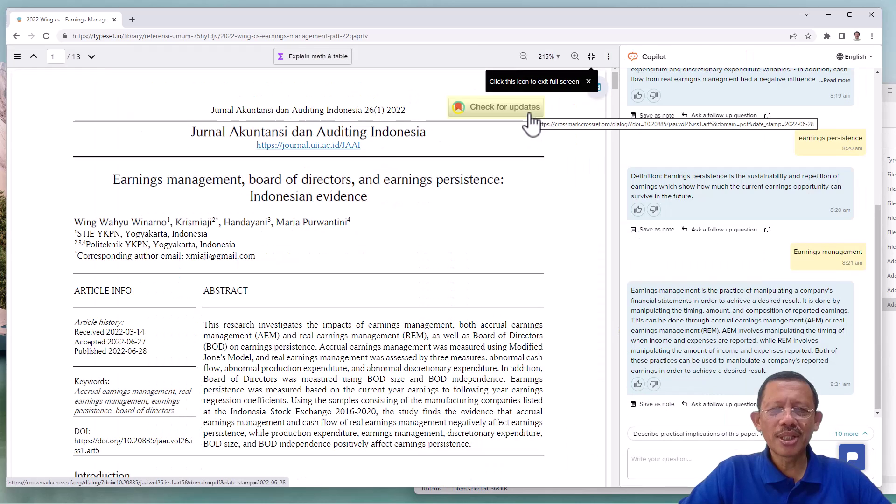
click(591, 57)
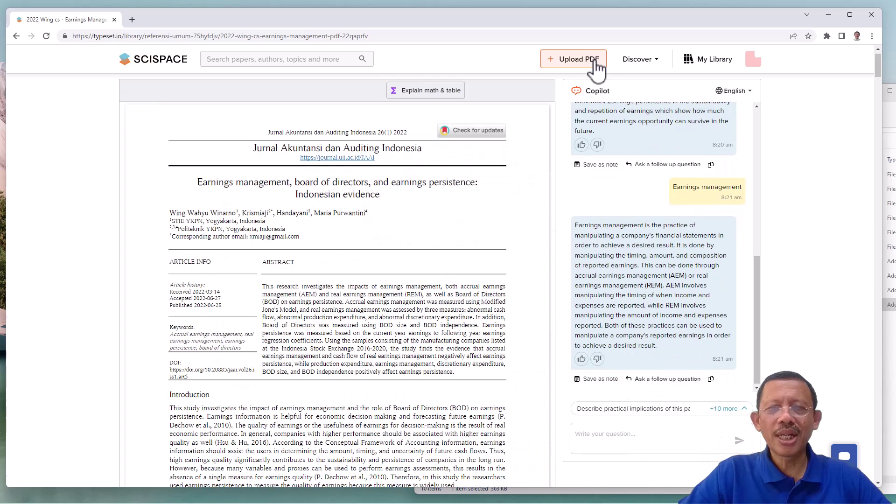